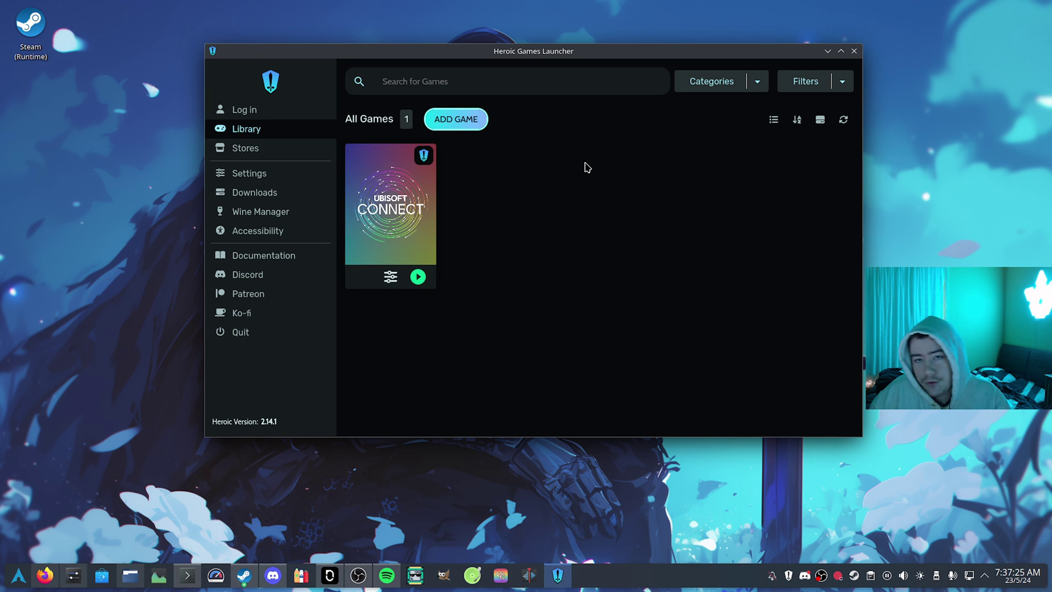
# - Start a new game entry titled 'ubisoft connect' and paste the SteamGridDB cover image URL
pyautogui.click(458, 123)
pyautogui.click(460, 137)
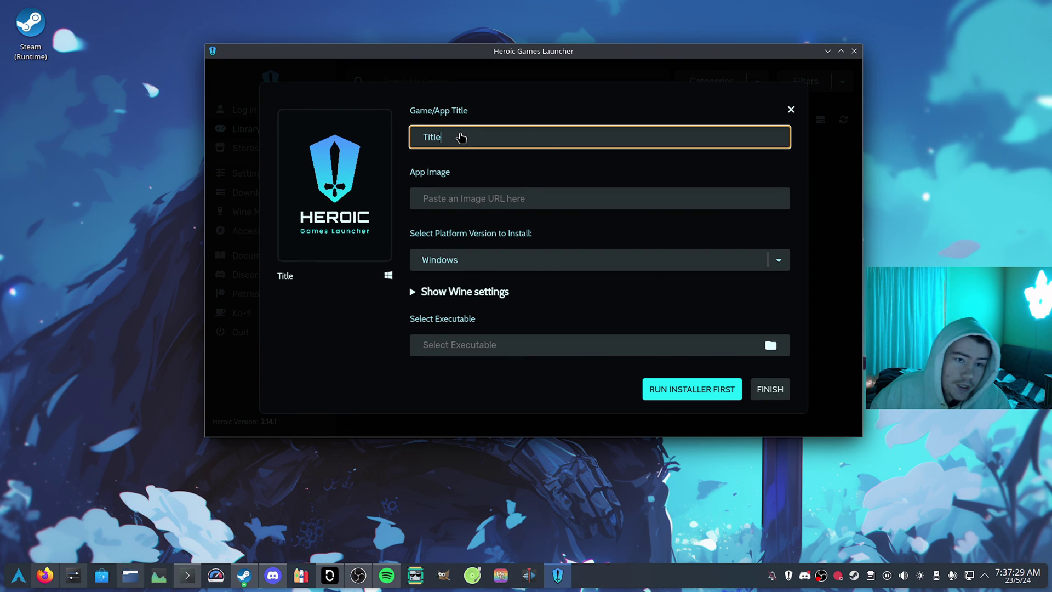
pyautogui.press('BackSpace')
pyautogui.press('BackSpace')
pyautogui.press('BackSpace')
pyautogui.press('BackSpace')
pyautogui.press('BackSpace')
pyautogui.write('ubis')
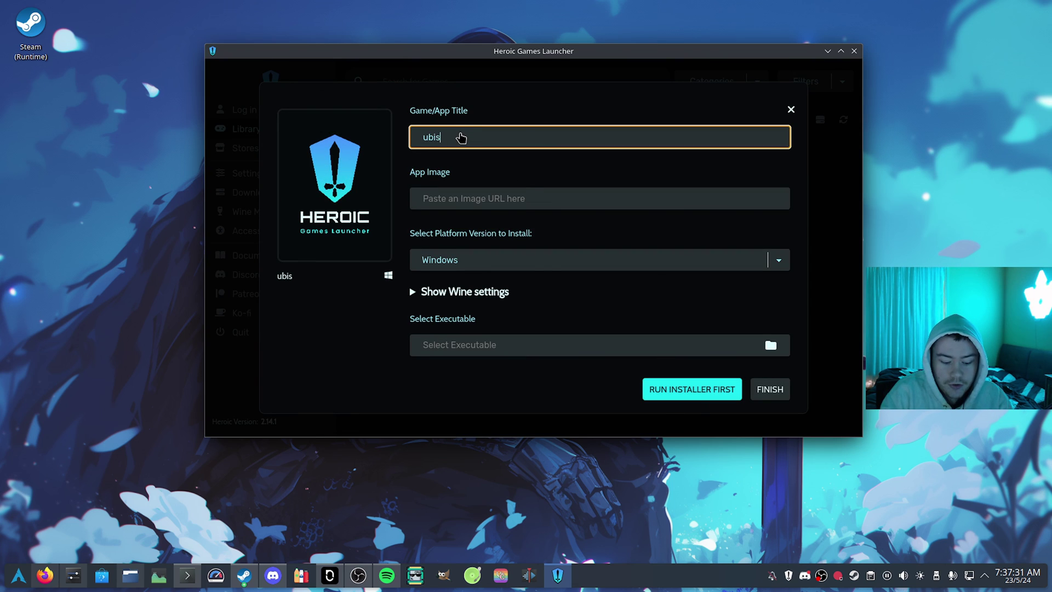
pyautogui.write('oft connect')
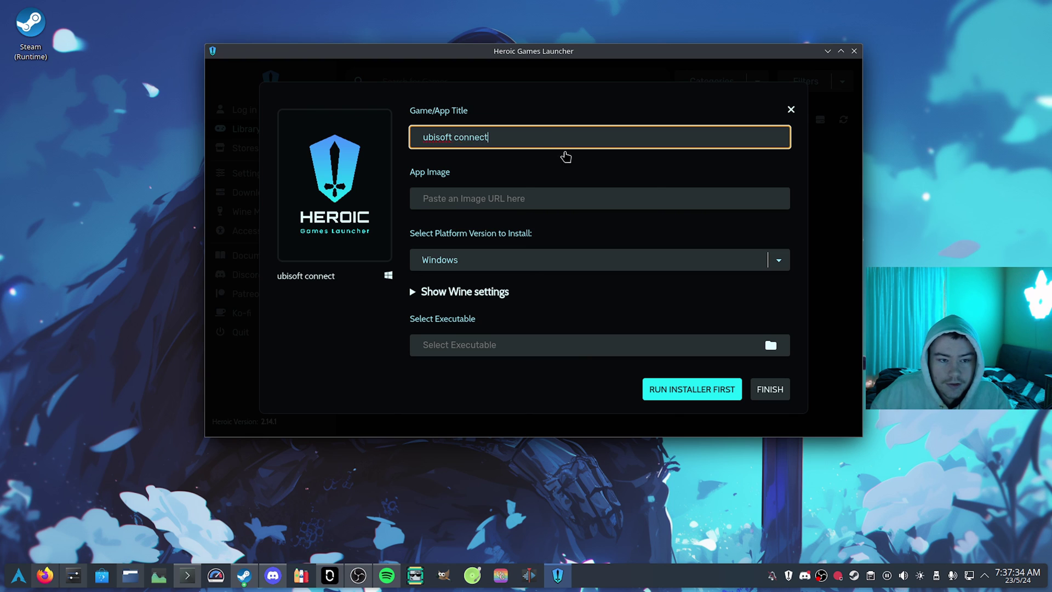
pyautogui.press('Tab')
pyautogui.hotkey('ctrl', 'v')
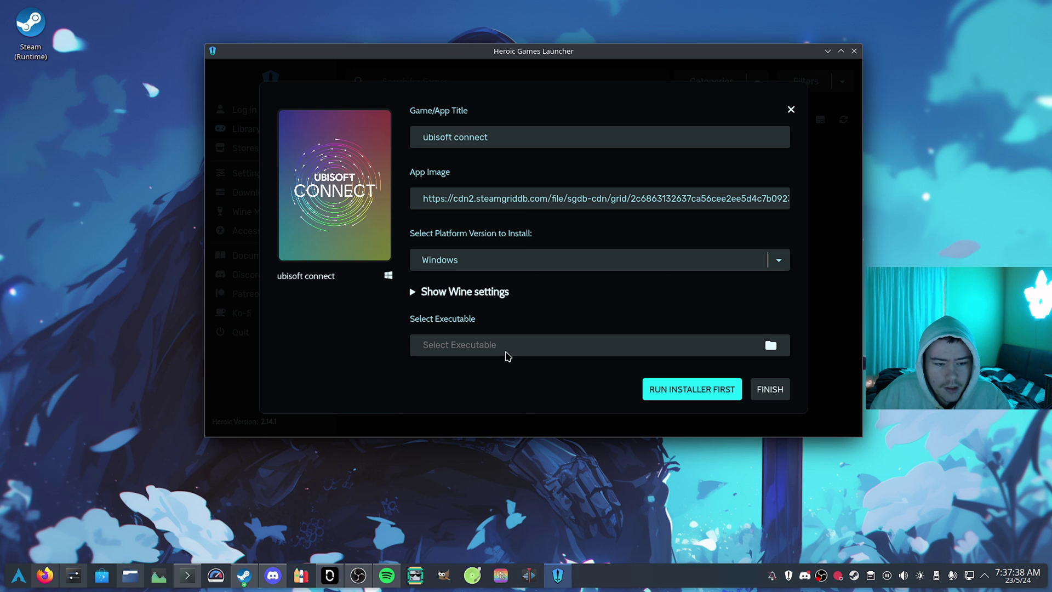
# - Choose UbisoftConnectInstaller.exe from Downloads as the game's executable
pyautogui.click(770, 346)
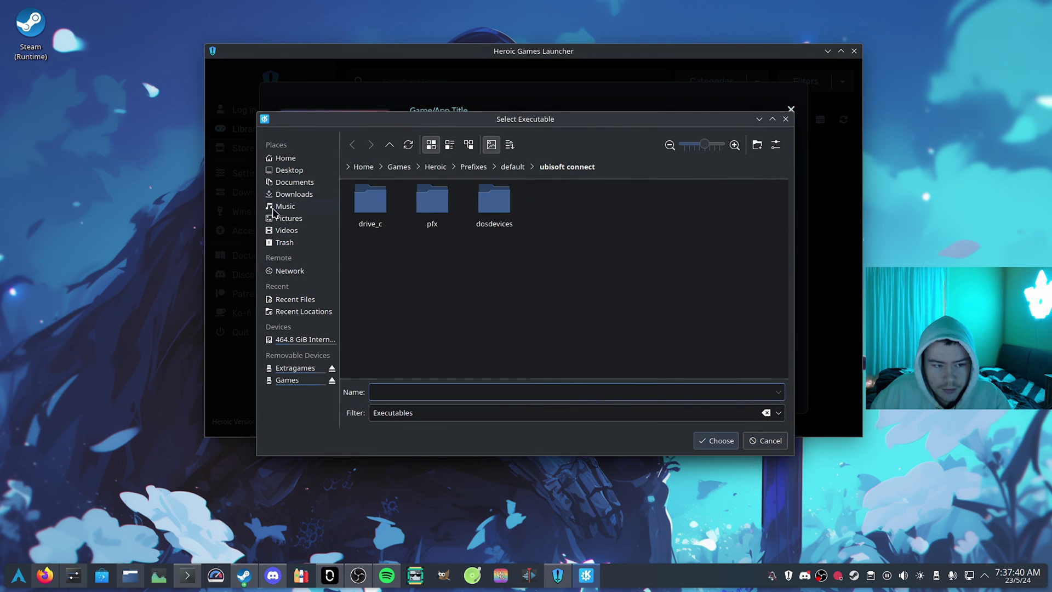
pyautogui.click(299, 195)
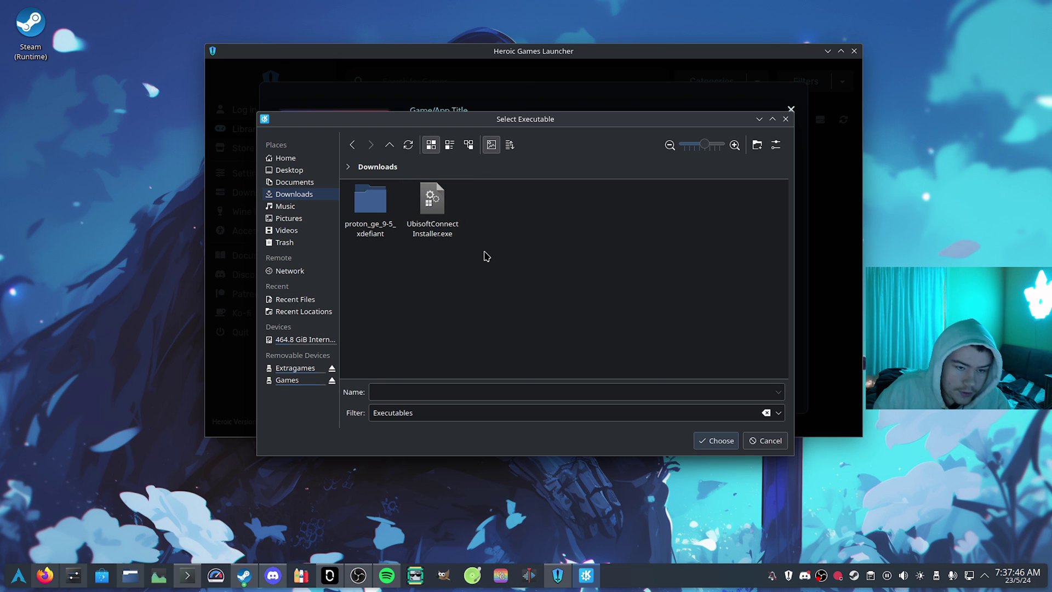
pyautogui.doubleClick(438, 233)
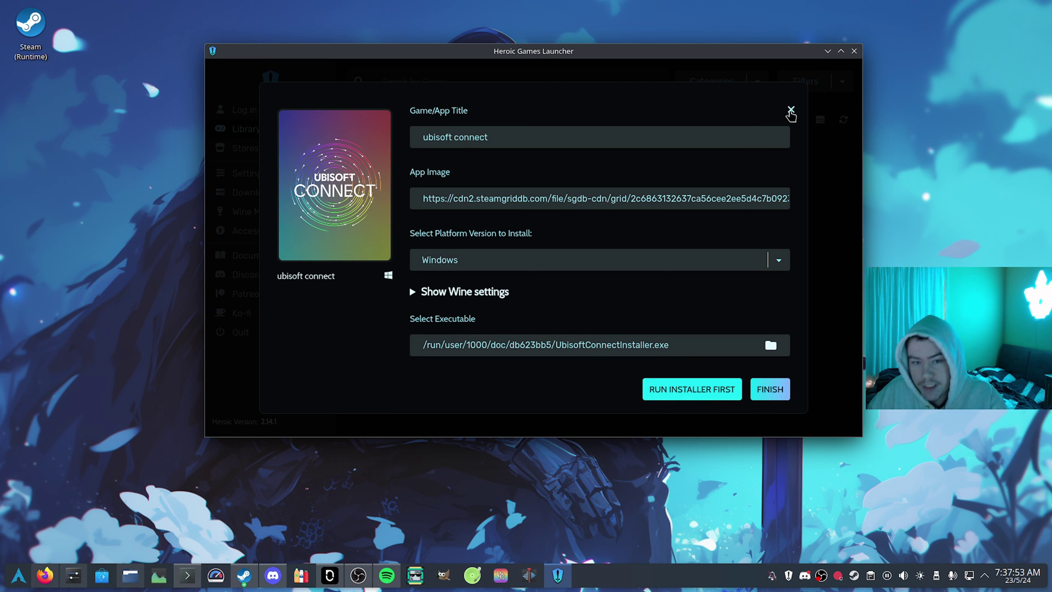
# - Close the add-game form, launch ubisoft connect once, and review its Wine settings
pyautogui.click(790, 111)
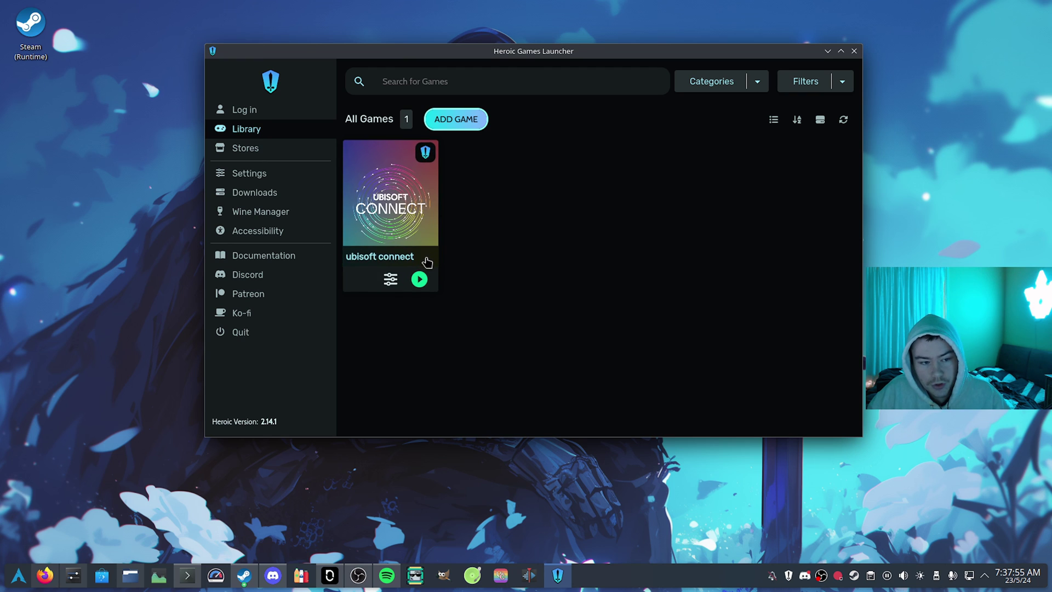
pyautogui.click(419, 279)
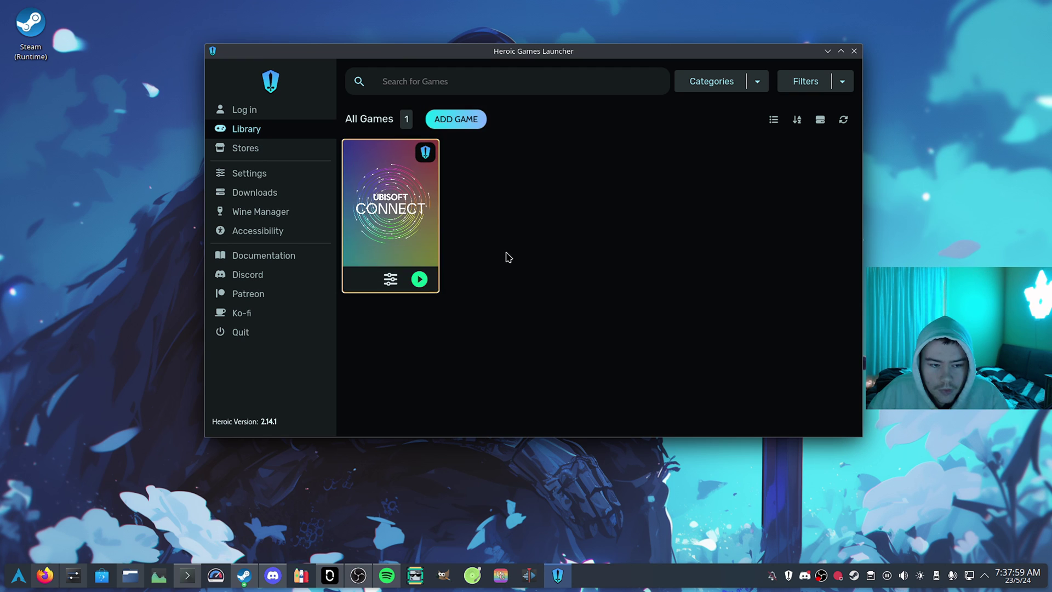
pyautogui.click(390, 280)
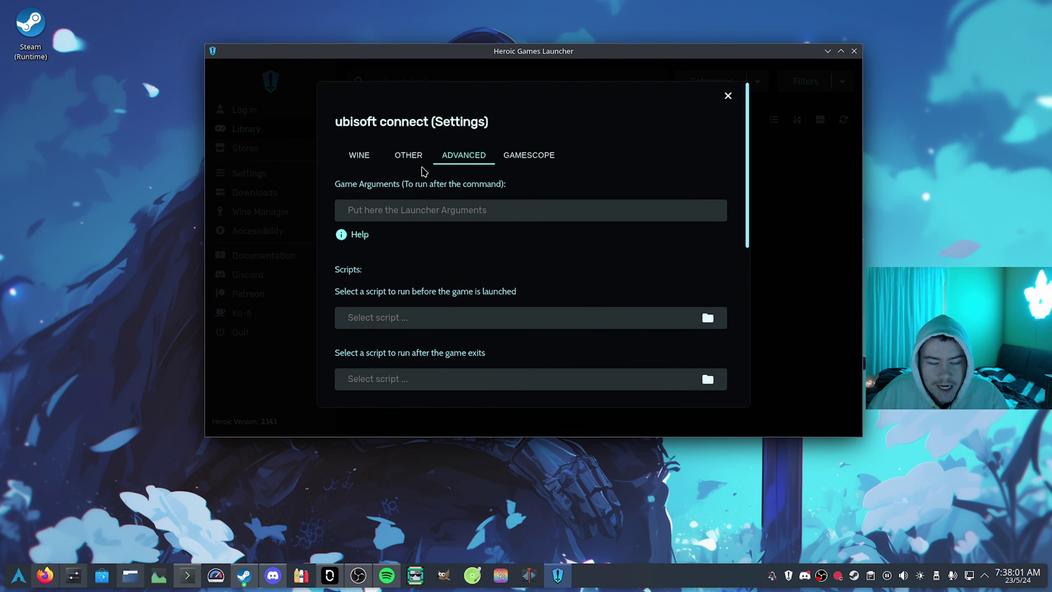
pyautogui.click(367, 157)
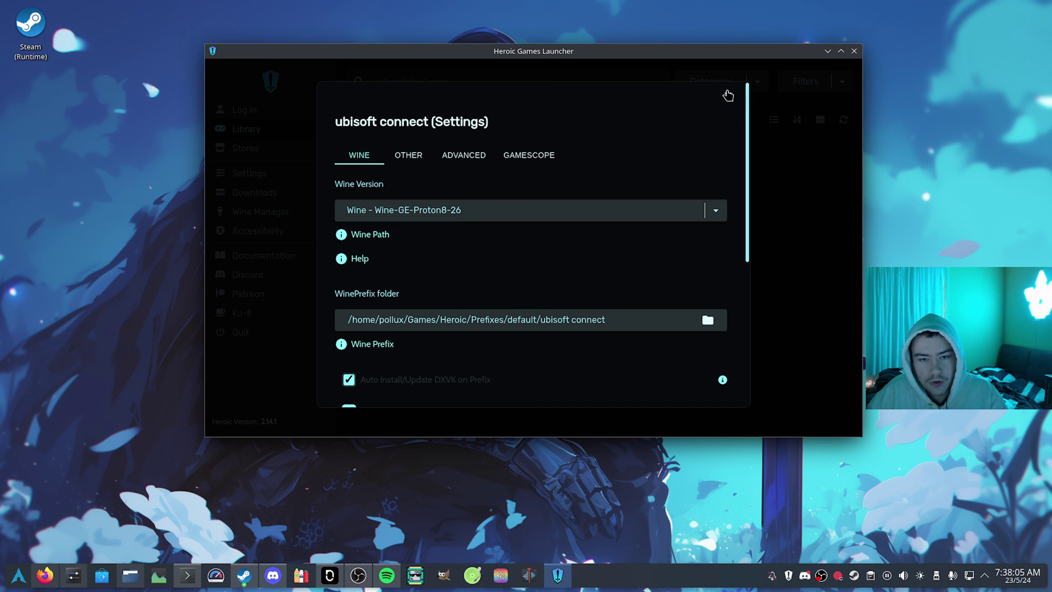
pyautogui.click(727, 96)
# - Confirm Wine-GE-Proton8-26 is installed in Wine Manager and select it as the game's Wine version
pyautogui.click(277, 208)
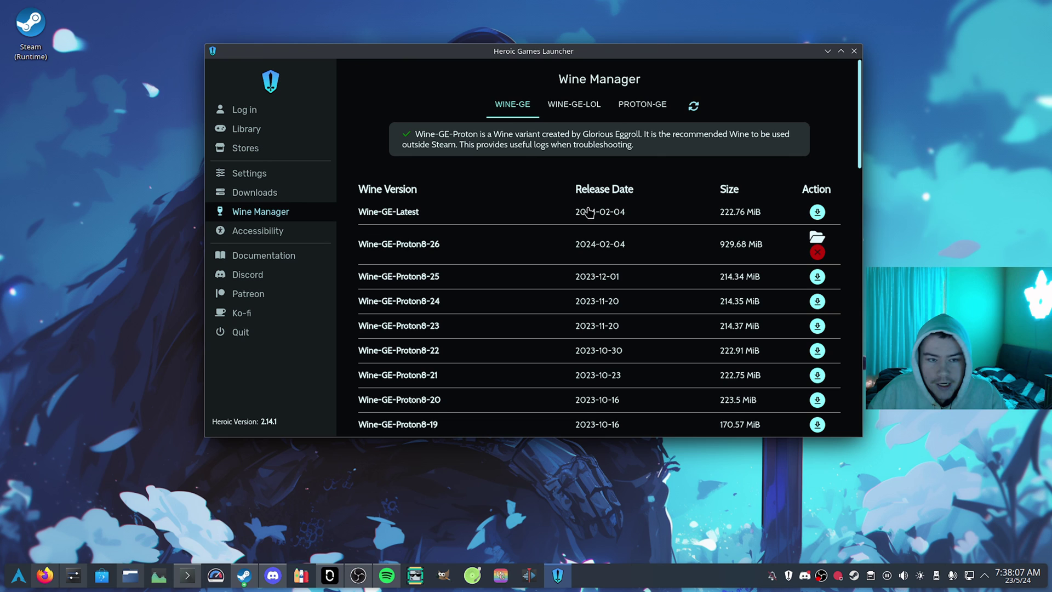
pyautogui.click(246, 128)
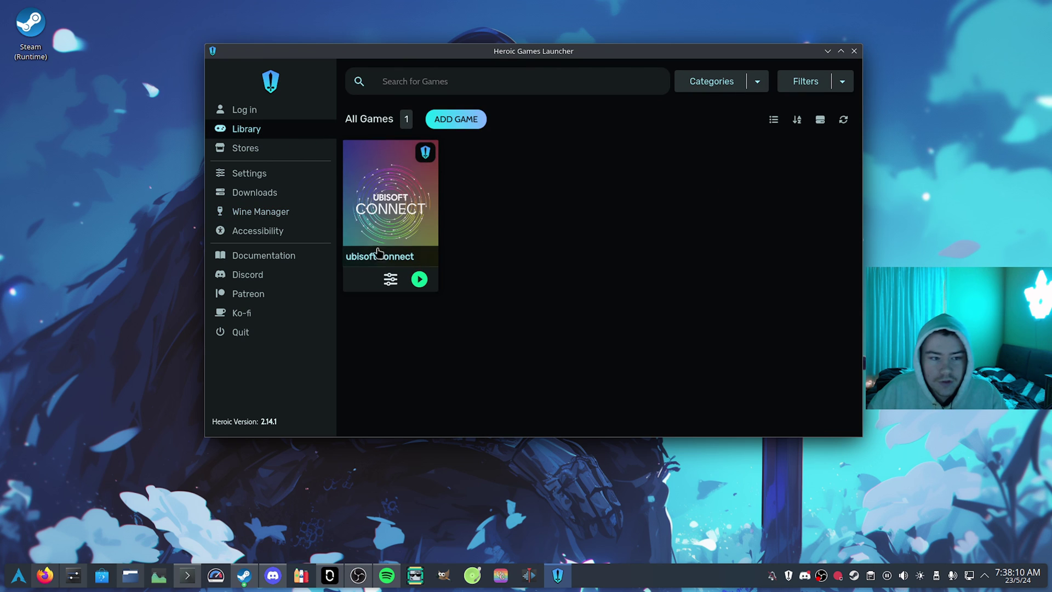
pyautogui.click(390, 277)
pyautogui.click(393, 210)
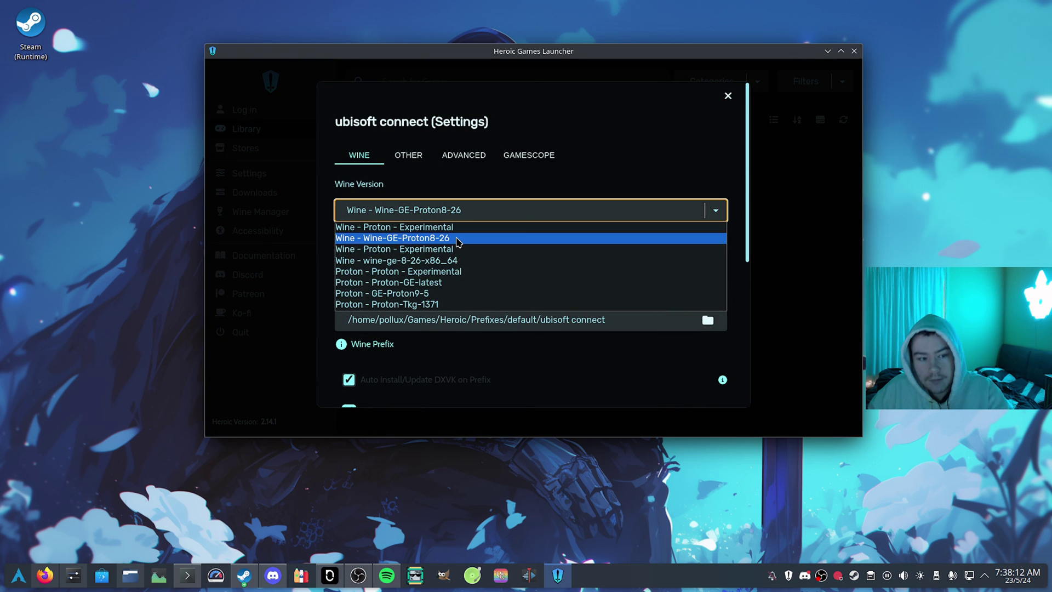
pyautogui.click(457, 243)
pyautogui.scroll(-2, 536, 290)
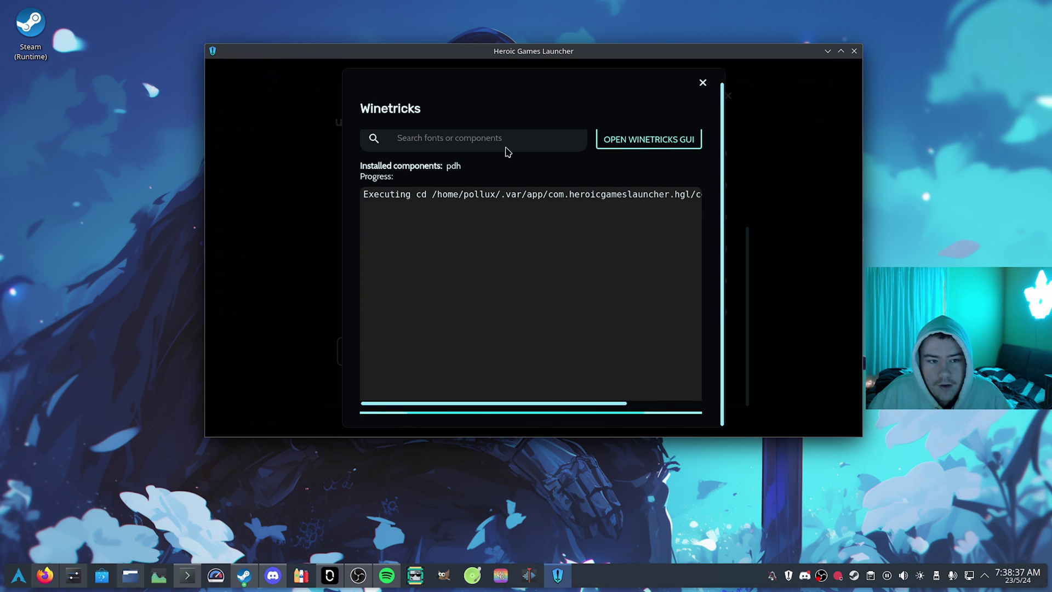
# - Search Winetricks for pdh, install it, and return to the game settings
pyautogui.click(505, 147)
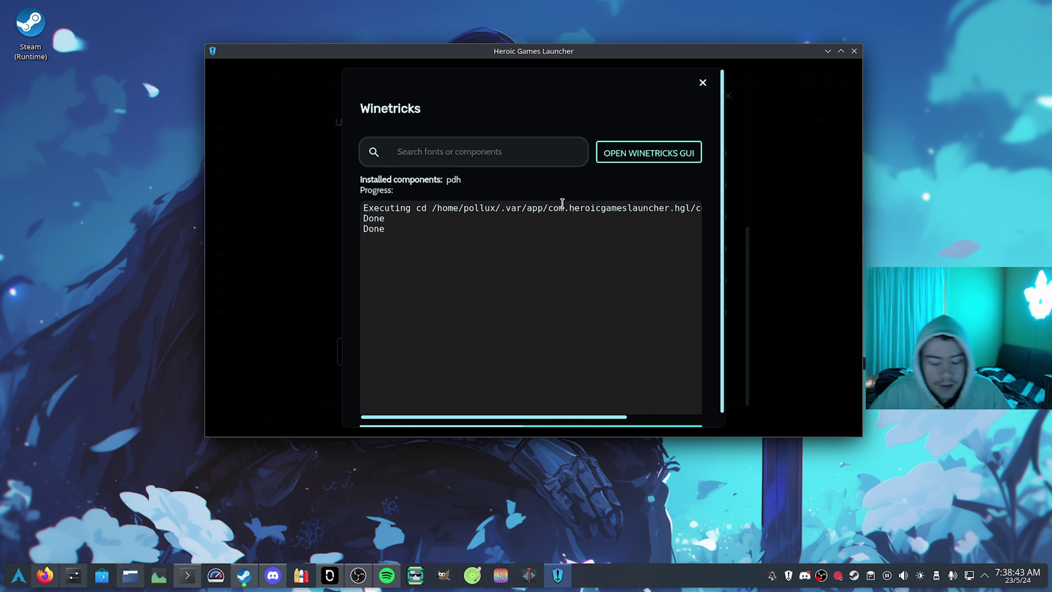
pyautogui.write('pdh')
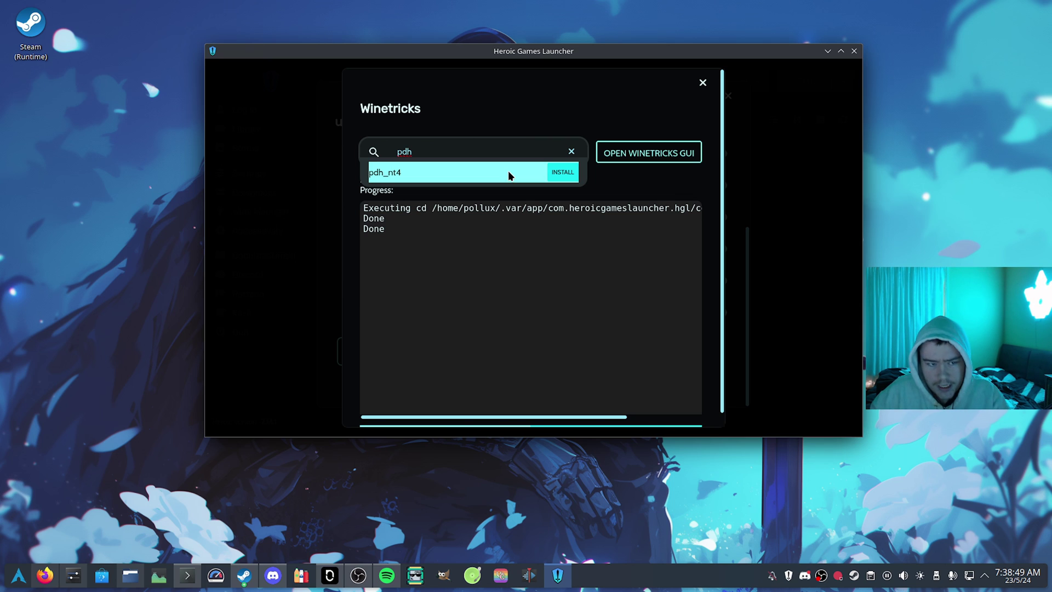
pyautogui.click(703, 82)
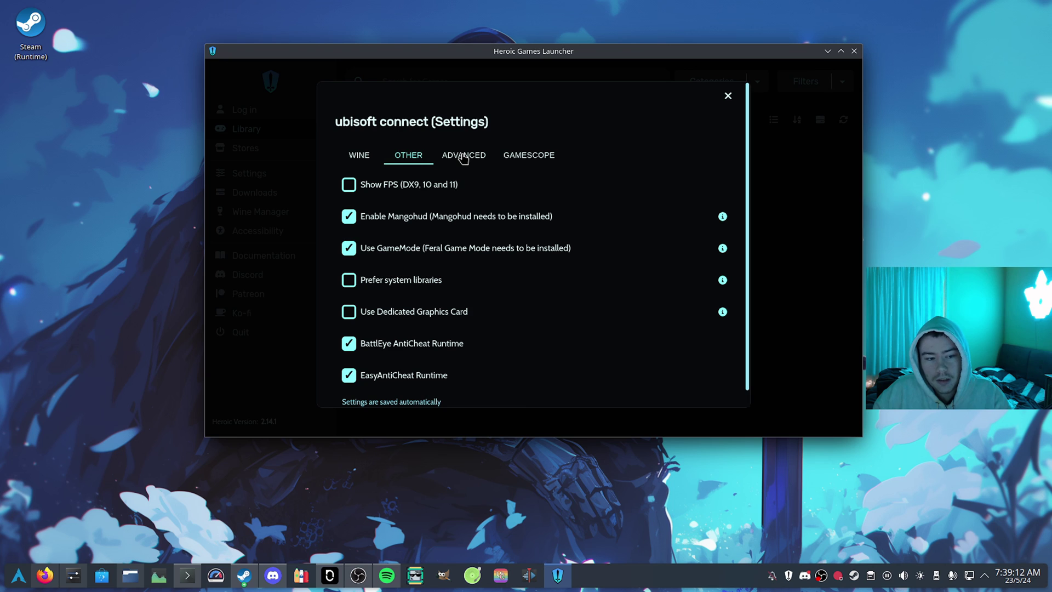
# - Open the ADVANCED settings and scroll down to the Environment Variables section
pyautogui.click(464, 156)
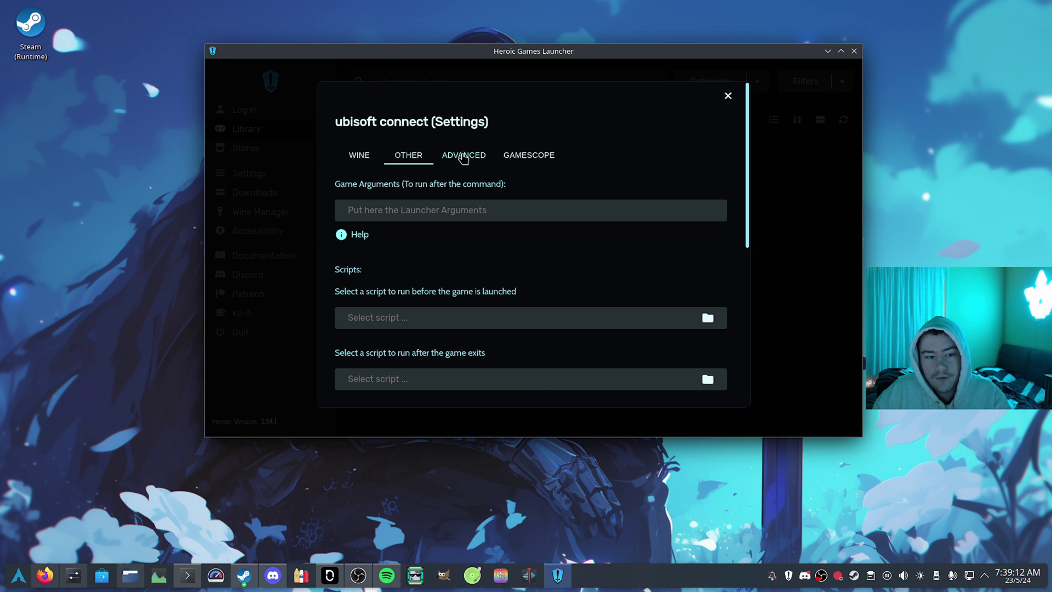
pyautogui.scroll(-1, 418, 277)
pyautogui.scroll(-4, 418, 277)
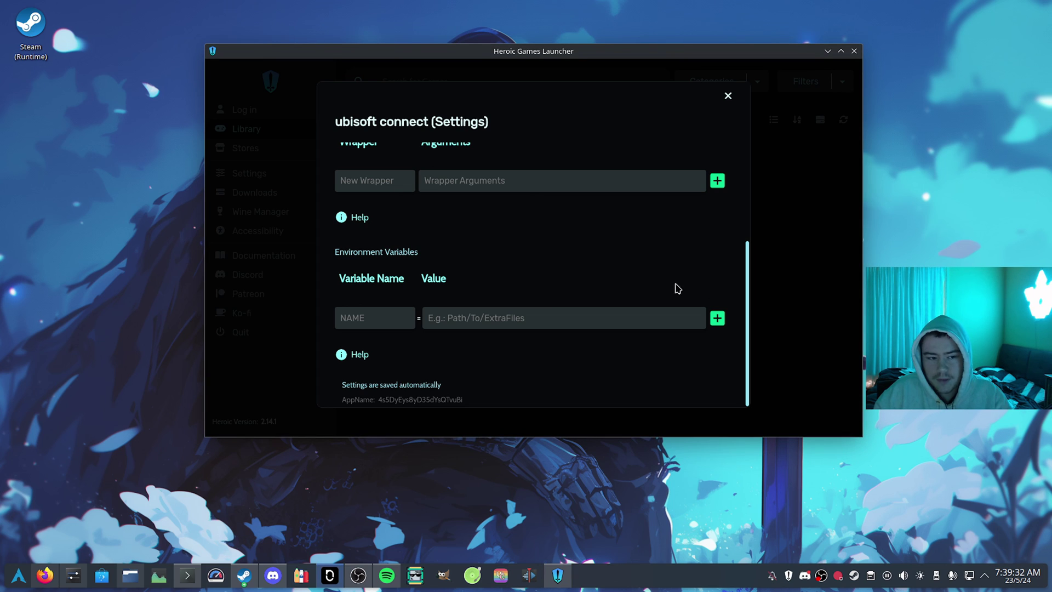
# - Add the environment variable DXVK_CONFIG with value 'dxgi.customVendorId=1002' to the table
pyautogui.click(357, 319)
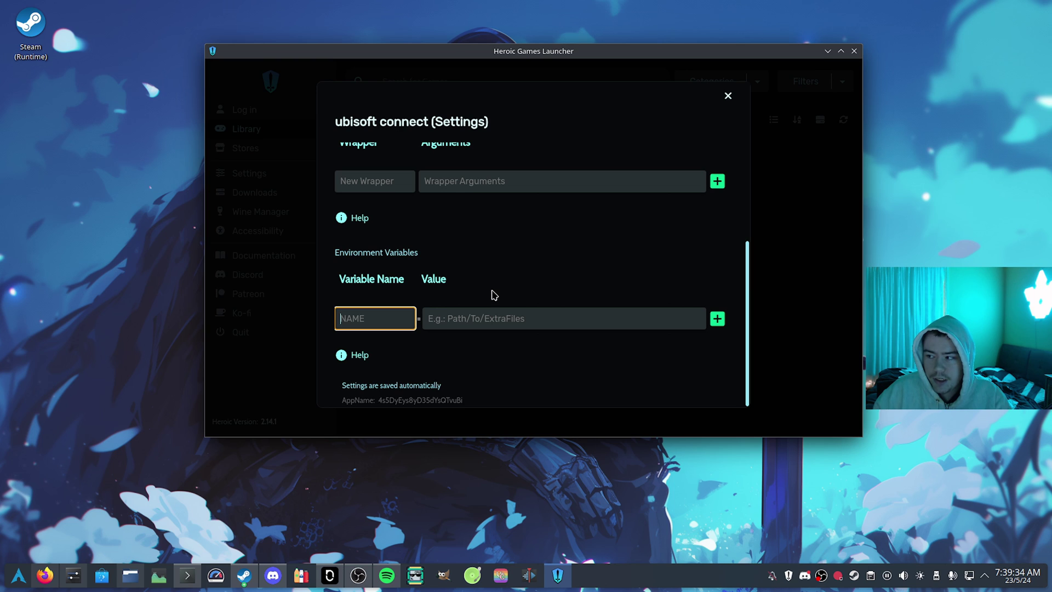
pyautogui.write('DXVK_CONFIG')
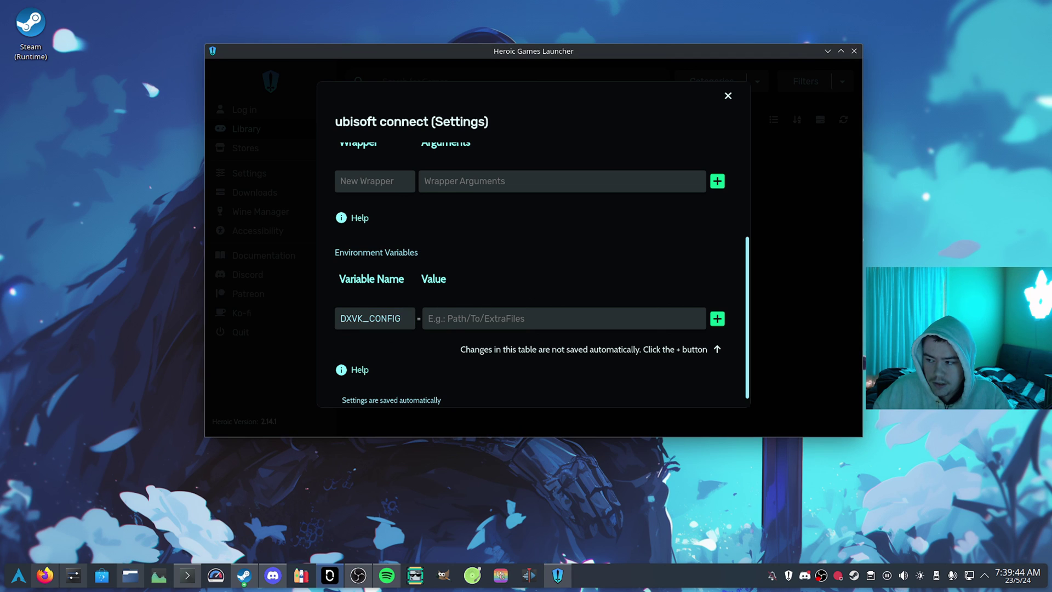
pyautogui.click(574, 322)
pyautogui.write("'dxgi.customVendorId=1002")
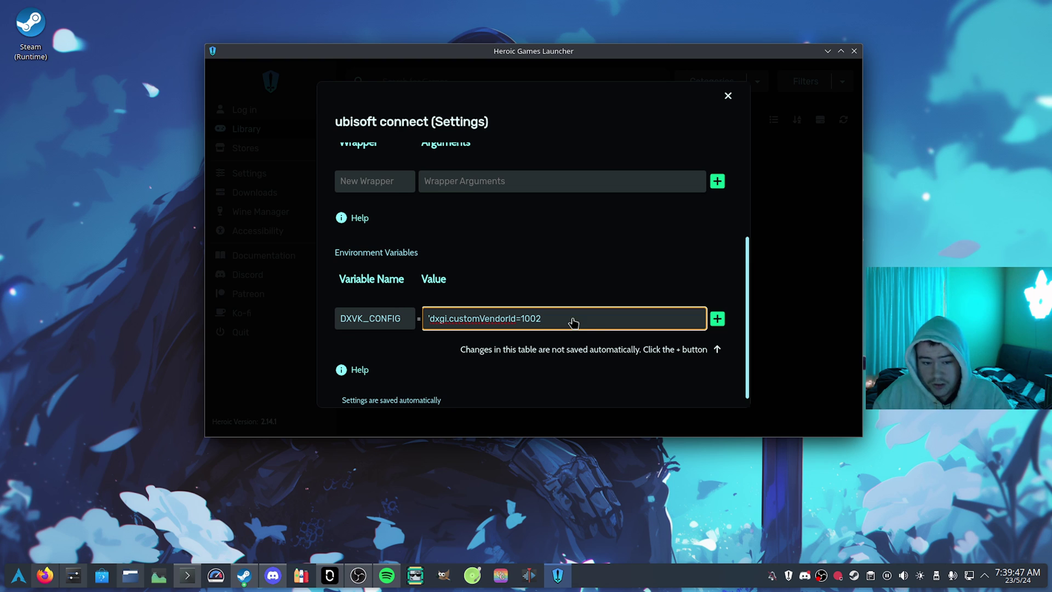
pyautogui.write("'")
pyautogui.click(441, 346)
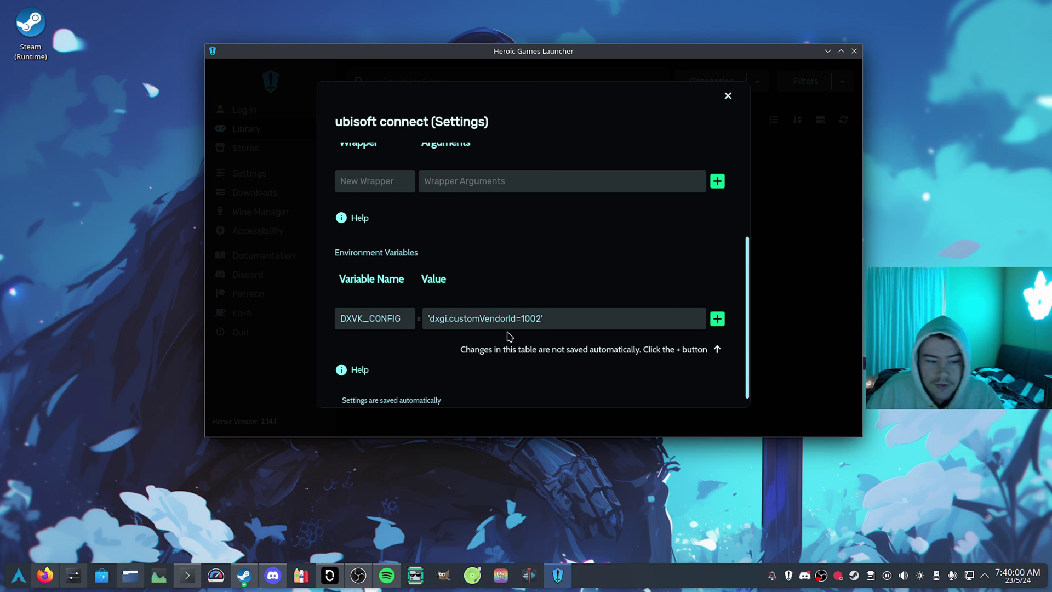
pyautogui.click(717, 318)
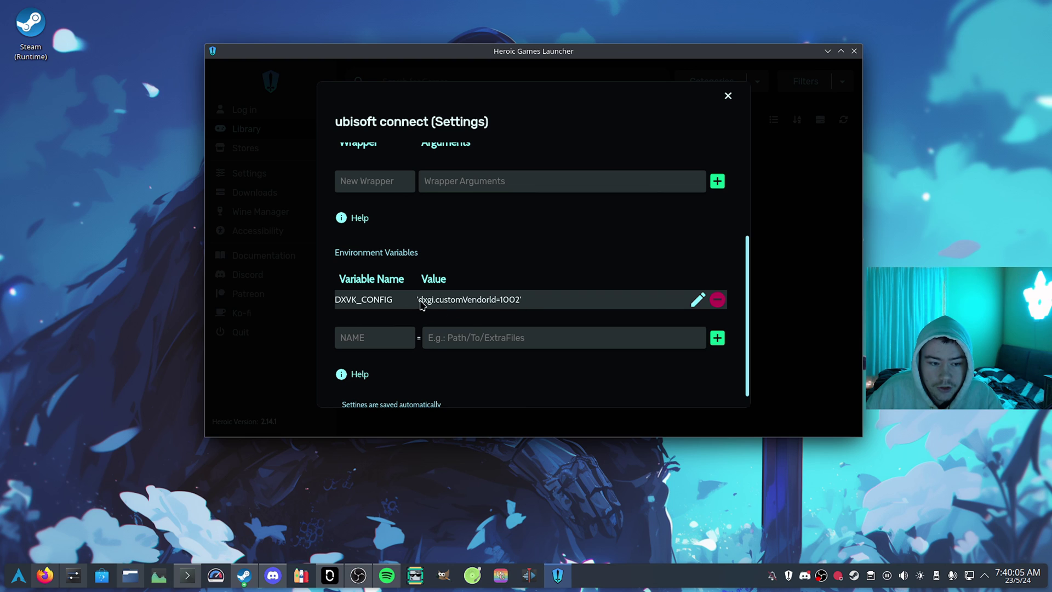
# - Add a WINEDLLOVERRIDES variable set to amd_ags_x64=b, copying name and value from another window
pyautogui.click(375, 343)
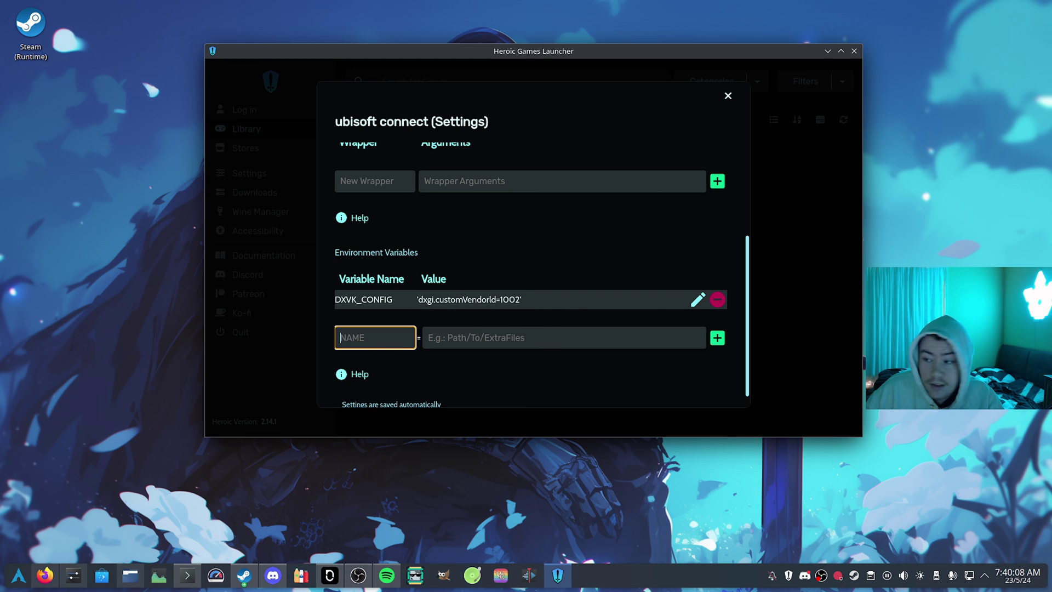
pyautogui.hotkey('alt', 'Tab')
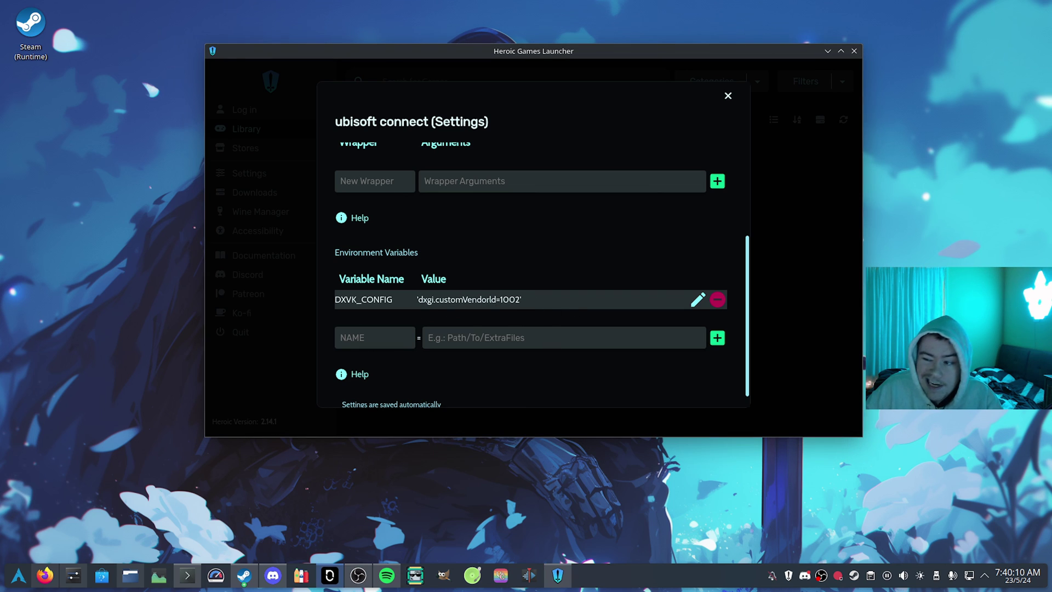
pyautogui.hotkey('alt', 'Tab')
pyautogui.write('WINEDLLOVERRIDES')
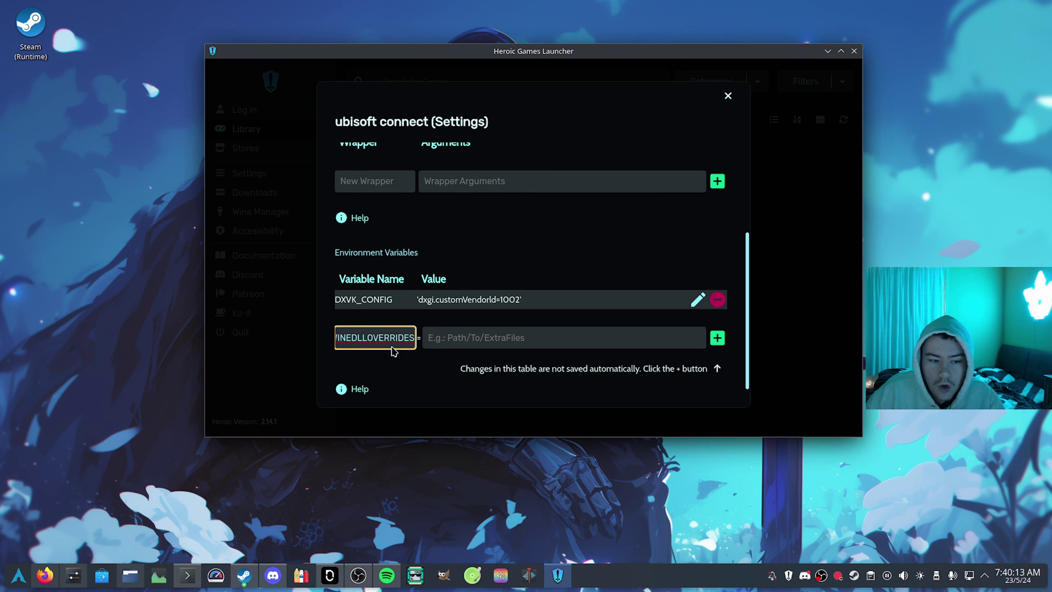
pyautogui.click(455, 344)
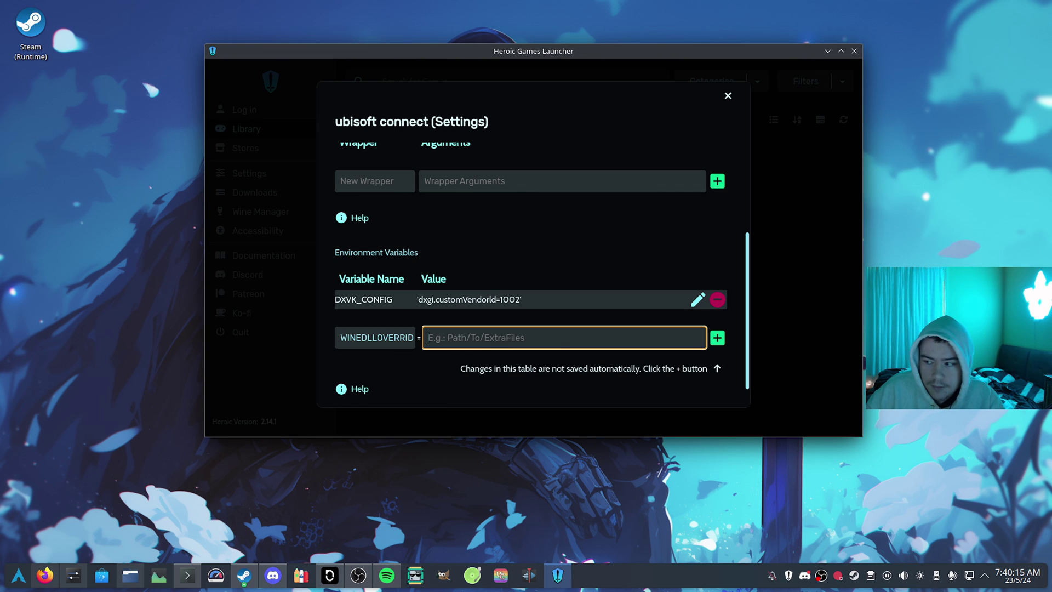
pyautogui.hotkey('alt', 'Tab')
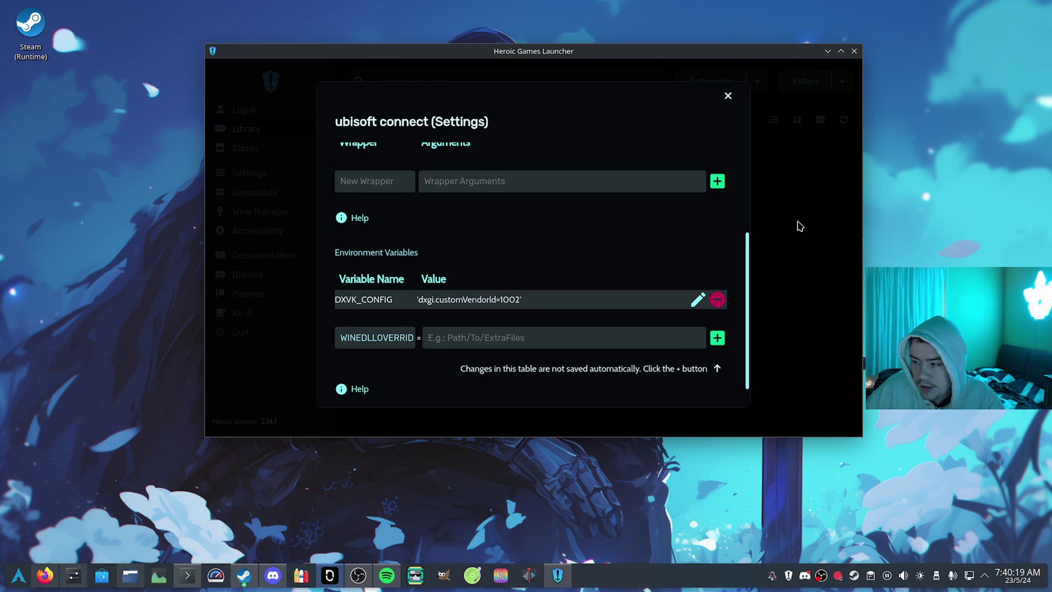
pyautogui.click(535, 338)
pyautogui.write('amd_ags_x64=b')
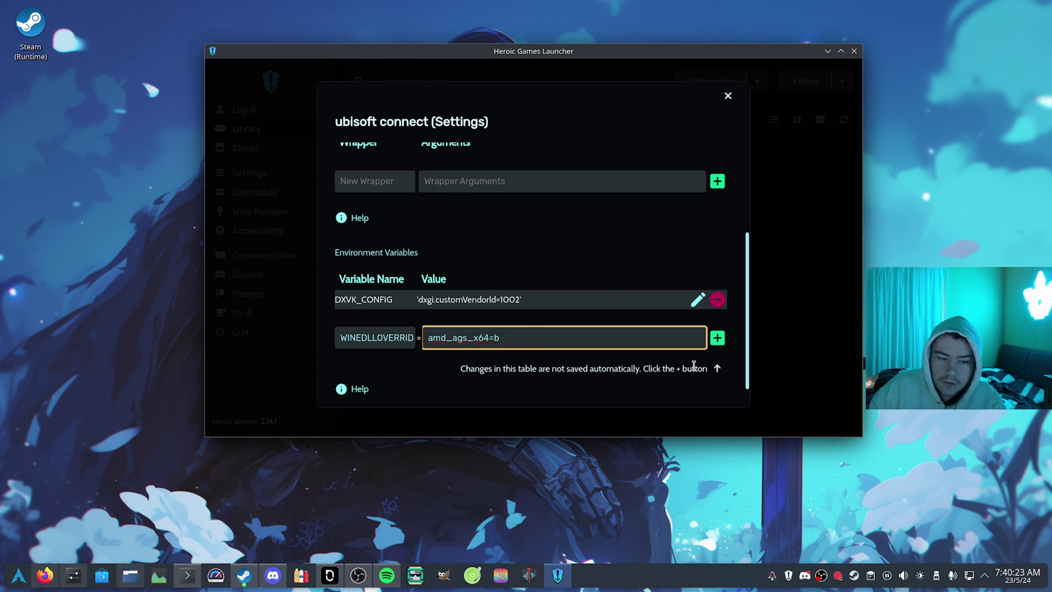
pyautogui.press('Return')
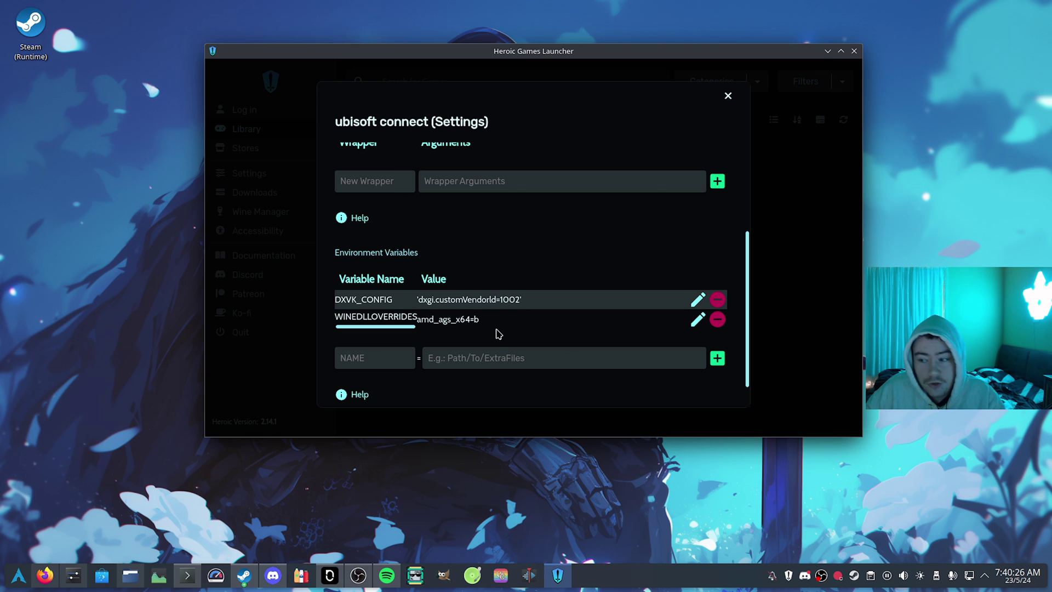
# - Close and reopen ubisoft connect's settings to check the Other options
pyautogui.click(729, 96)
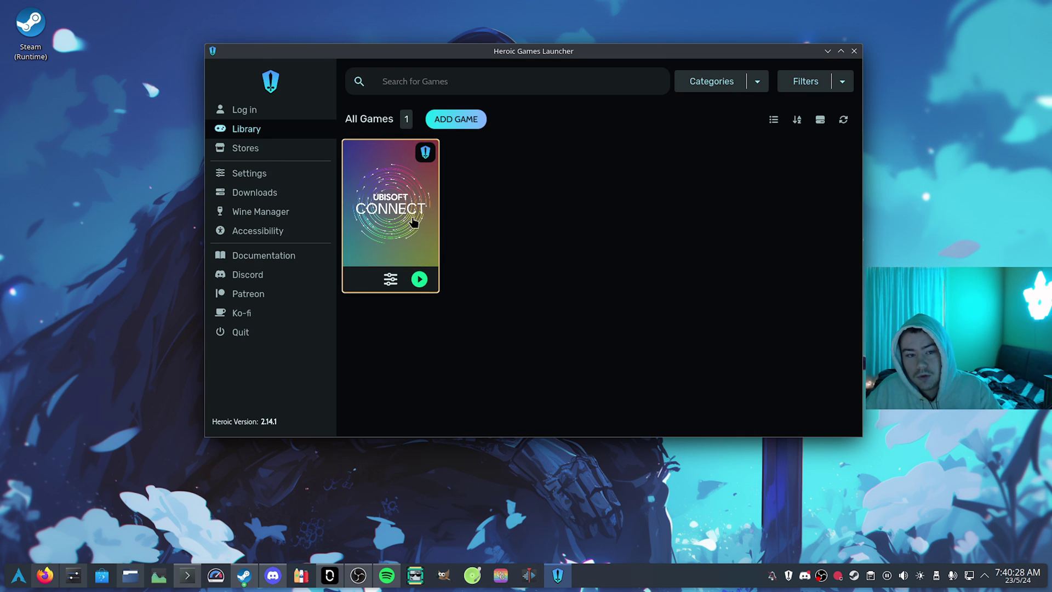
pyautogui.click(390, 280)
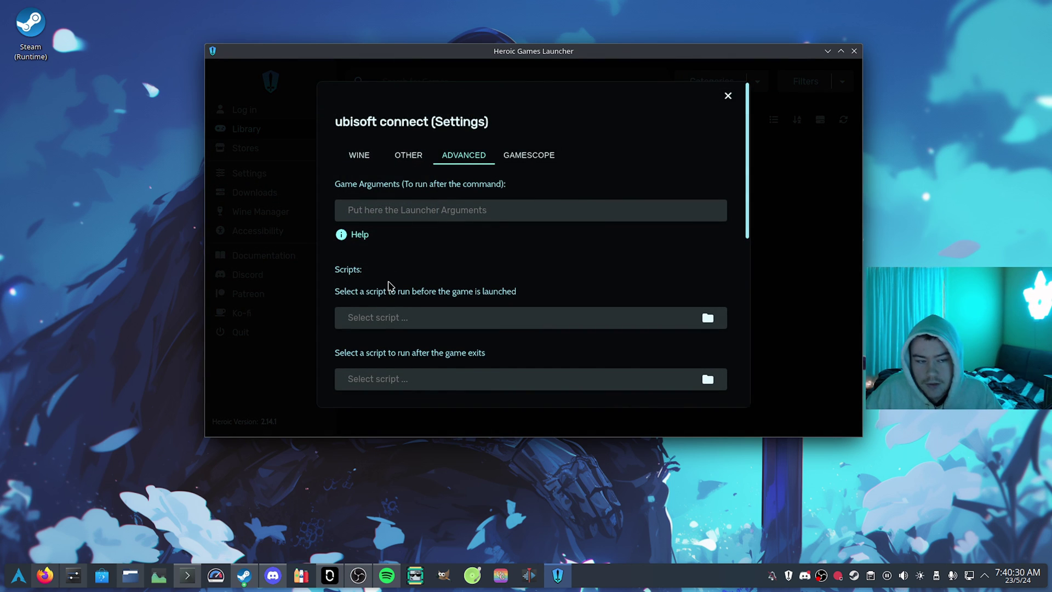
pyautogui.click(404, 165)
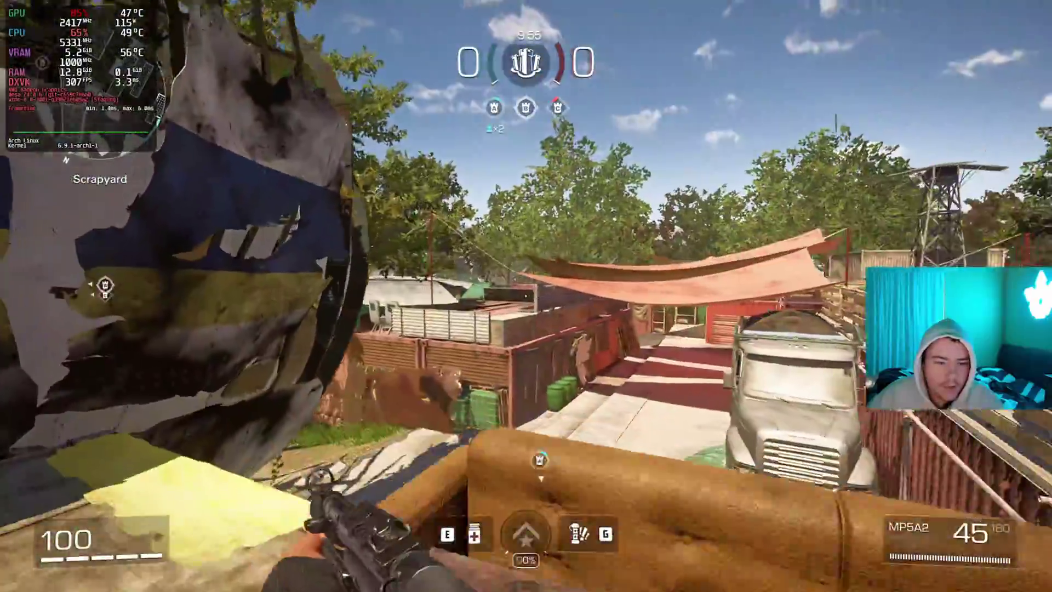
# - Advance from the plane's tail toward the capture point and fire at an enemy
pyautogui.press('w')
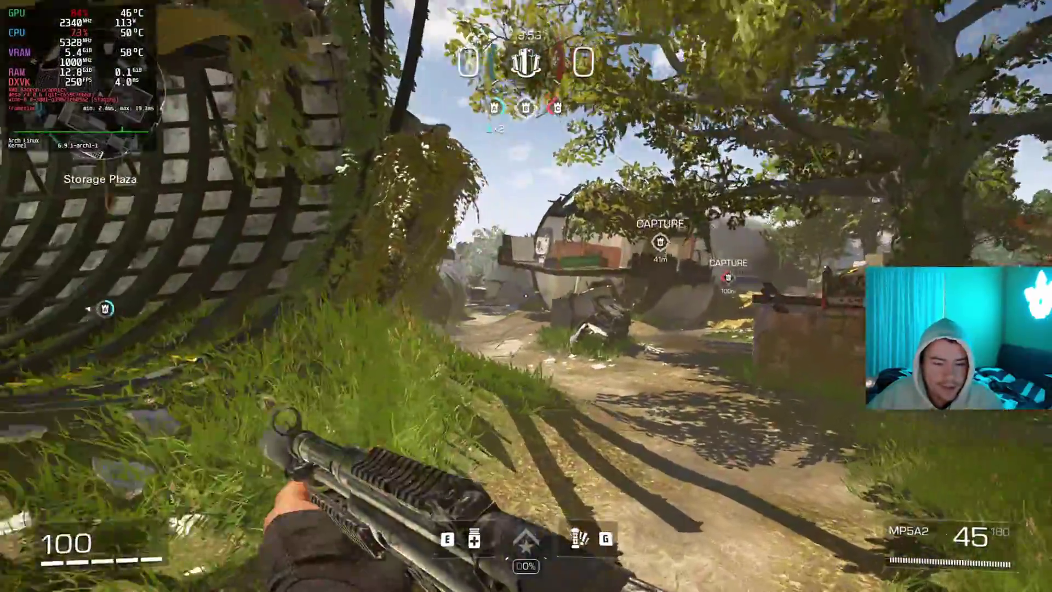
pyautogui.press('w')
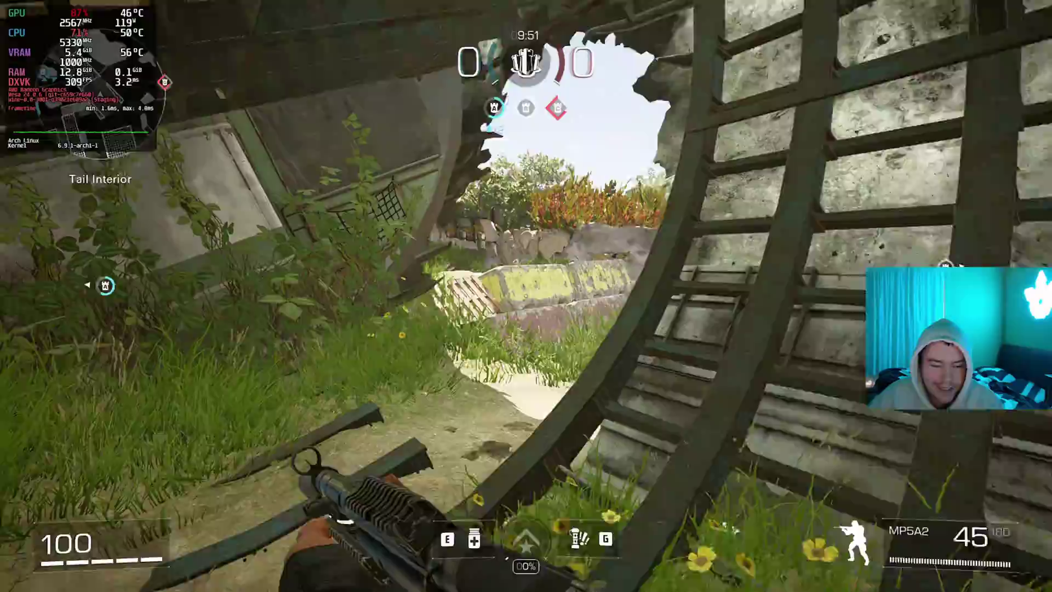
pyautogui.press('w')
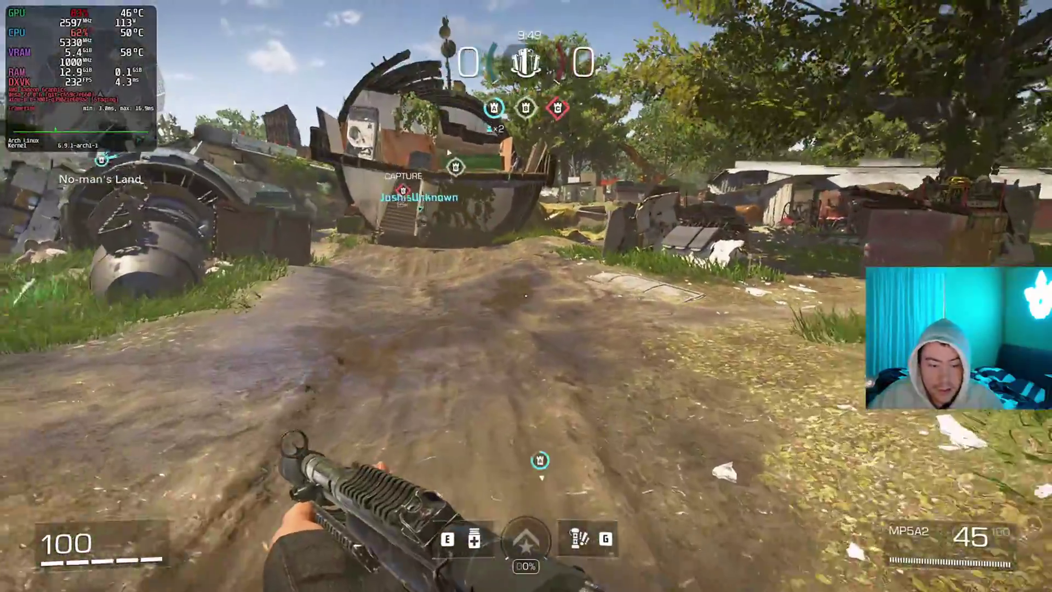
pyautogui.press('w')
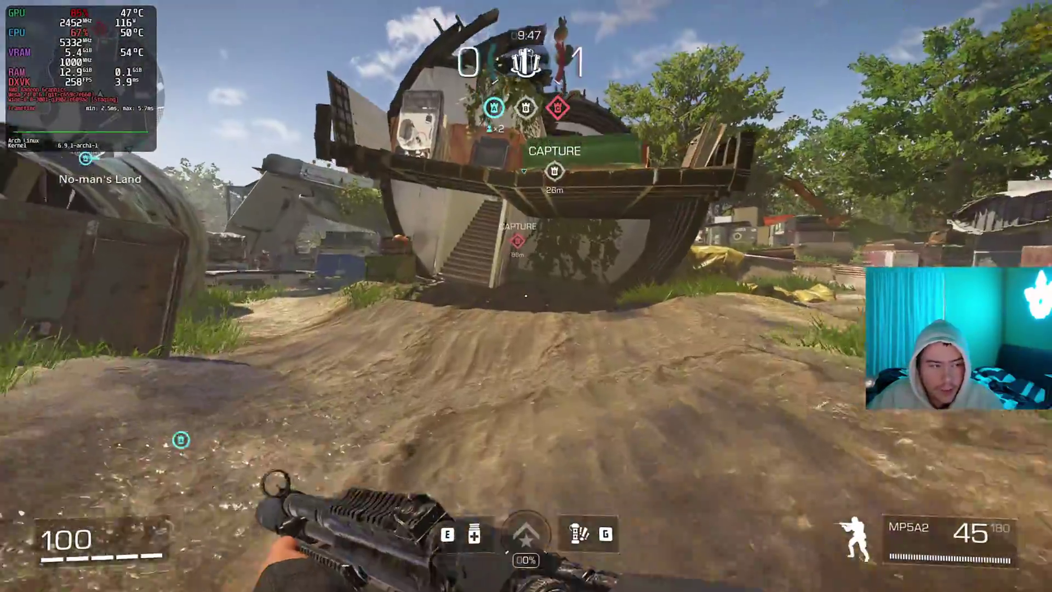
pyautogui.click(526, 296)
pyautogui.click(526, 296)
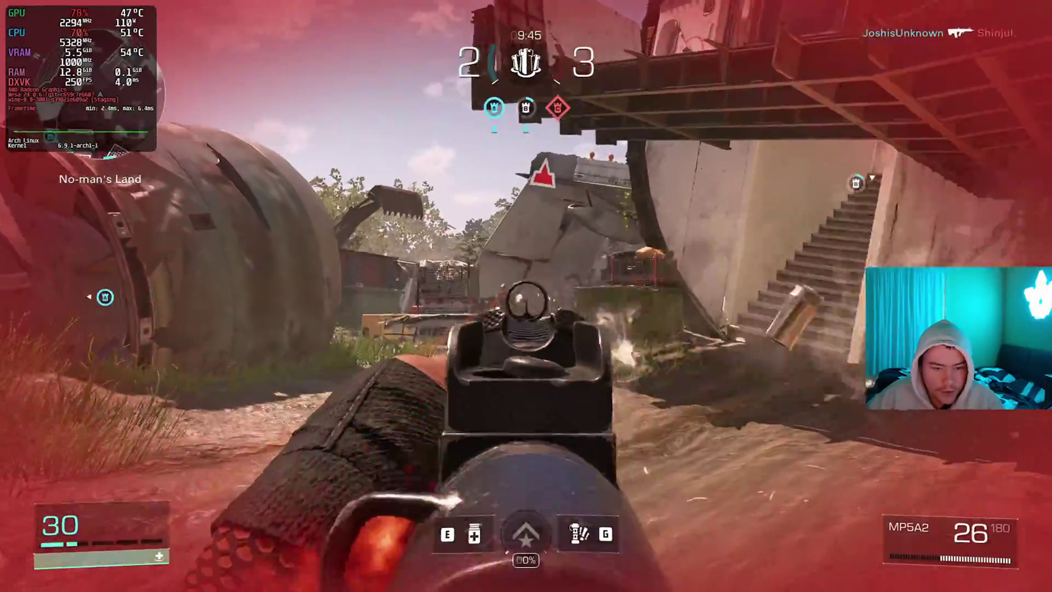
# - Retreat into the plane, reload, and eliminate the enemy in the yard
pyautogui.press('w')
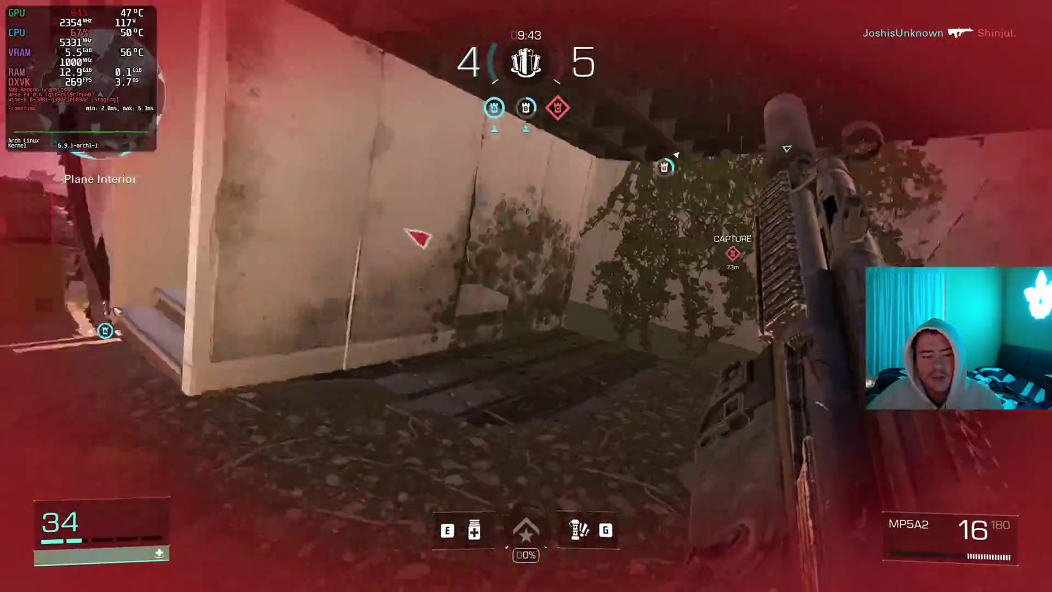
pyautogui.press('r')
pyautogui.press('w')
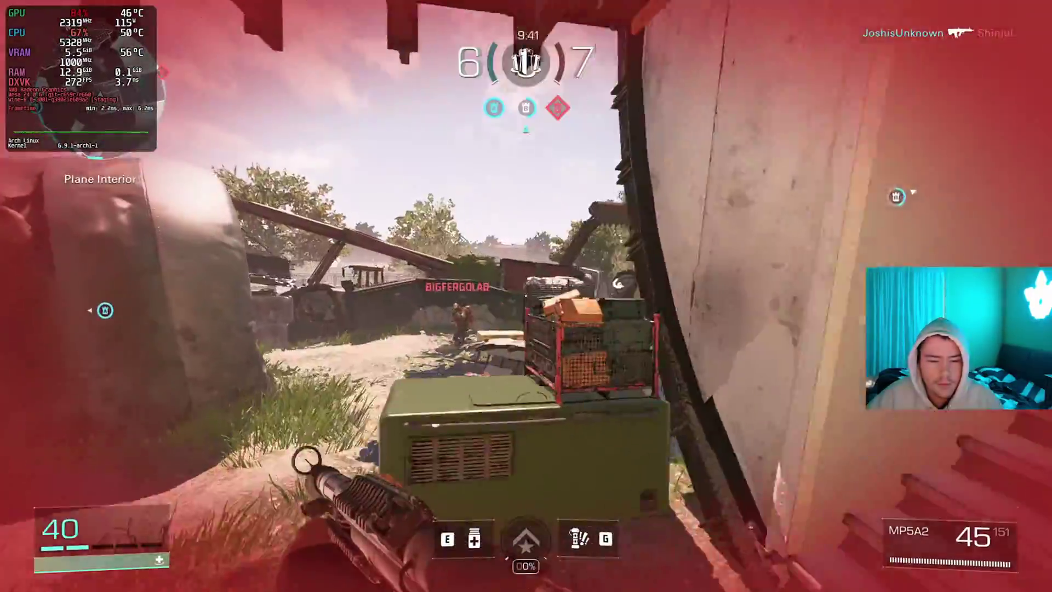
pyautogui.click(526, 296)
pyautogui.click(526, 296)
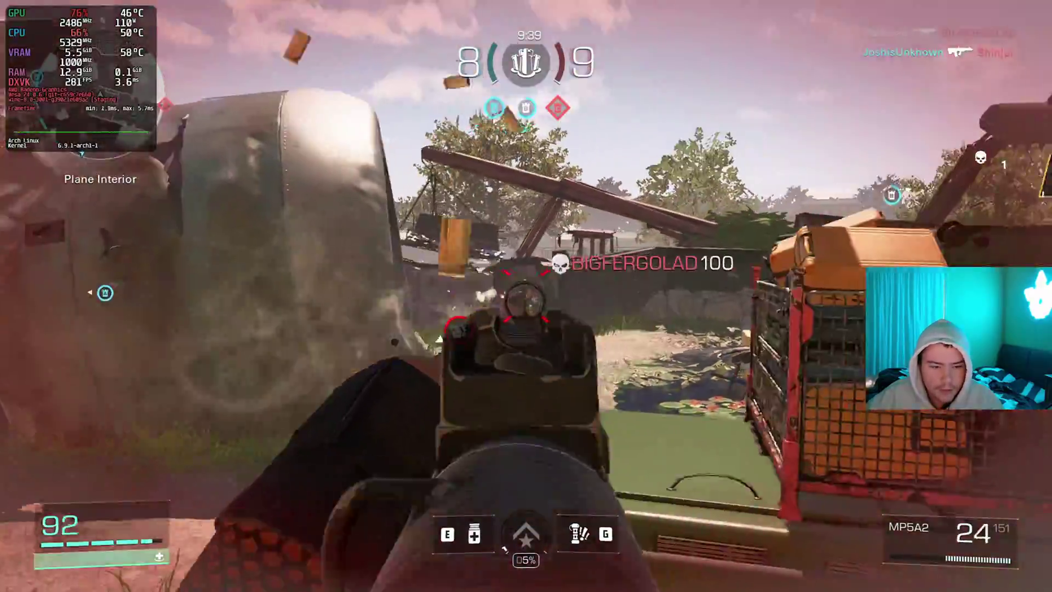
# - Push through the capture zone and under the wing, then bring up the desktop application launcher
pyautogui.press('w')
pyautogui.press('r')
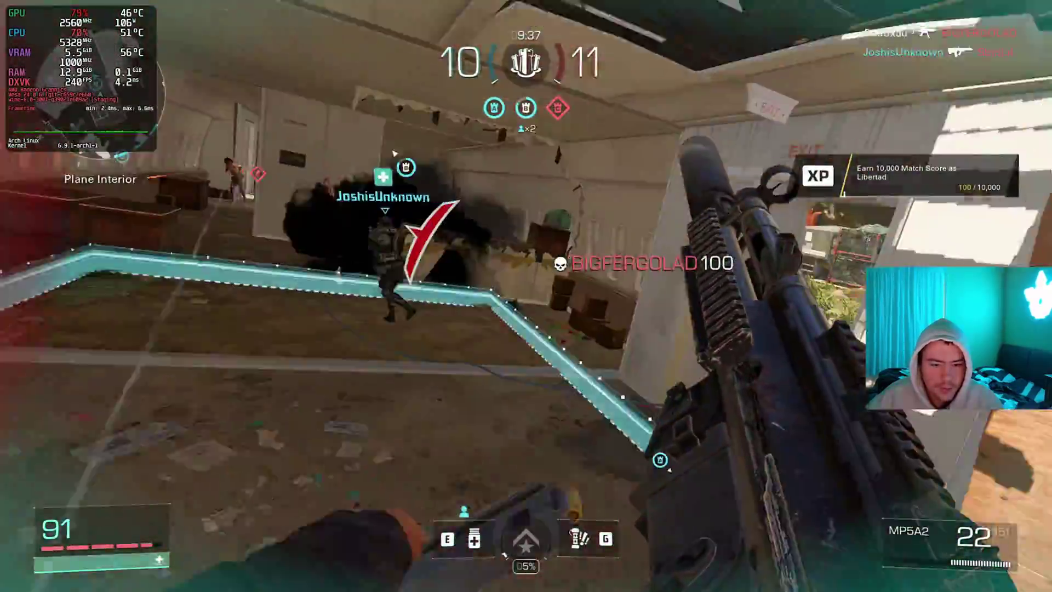
pyautogui.press('w')
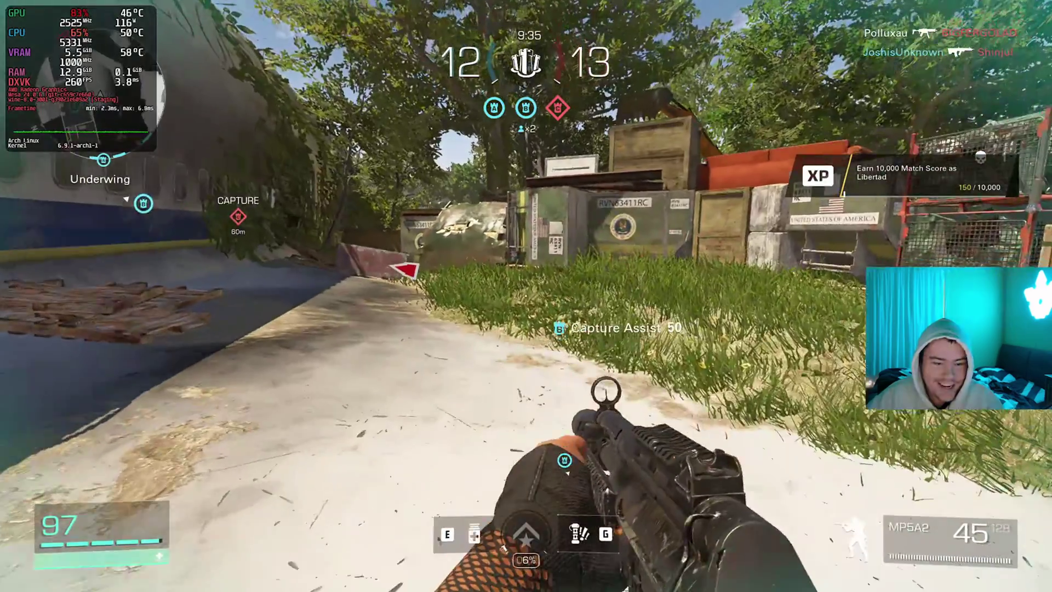
pyautogui.press('super')
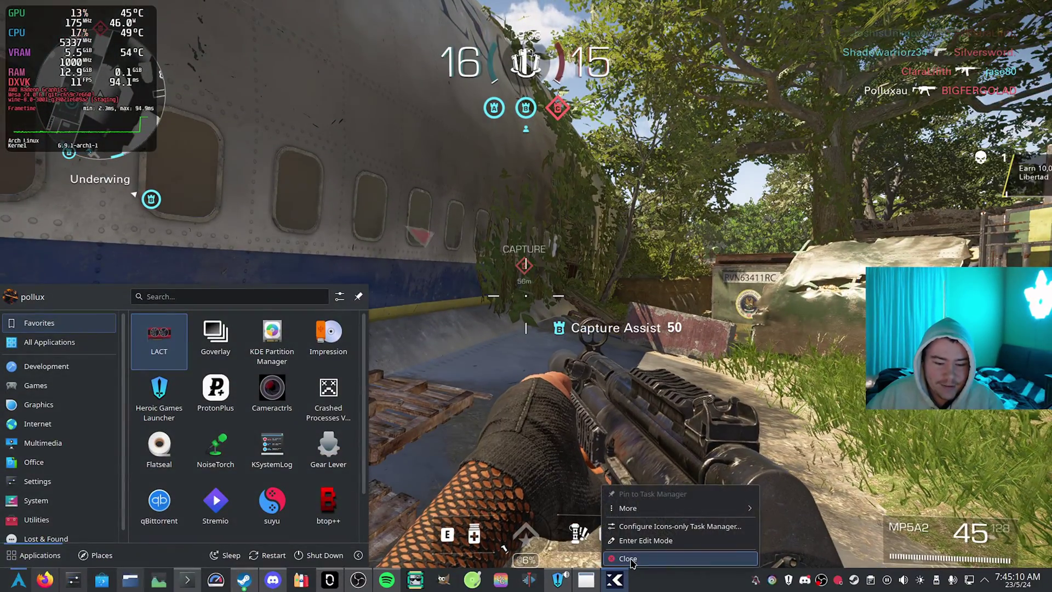